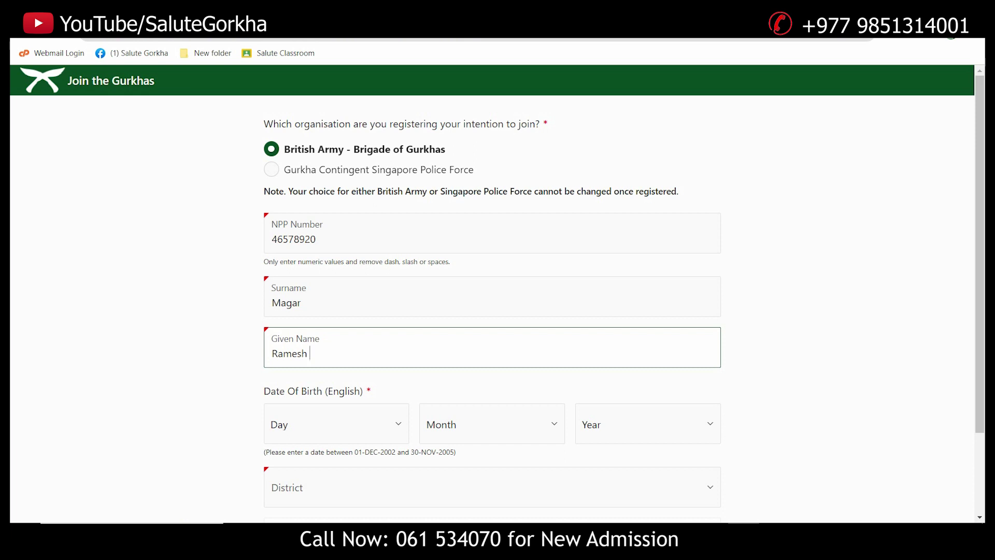
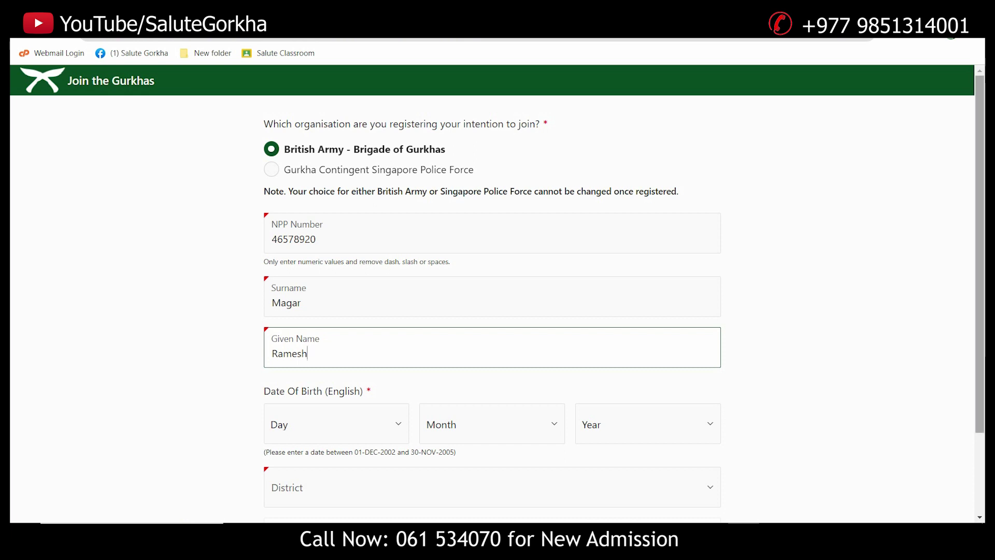
{"action": "scroll", "coordinate": [492, 311], "scroll_direction": "down", "scroll_amount": 1}
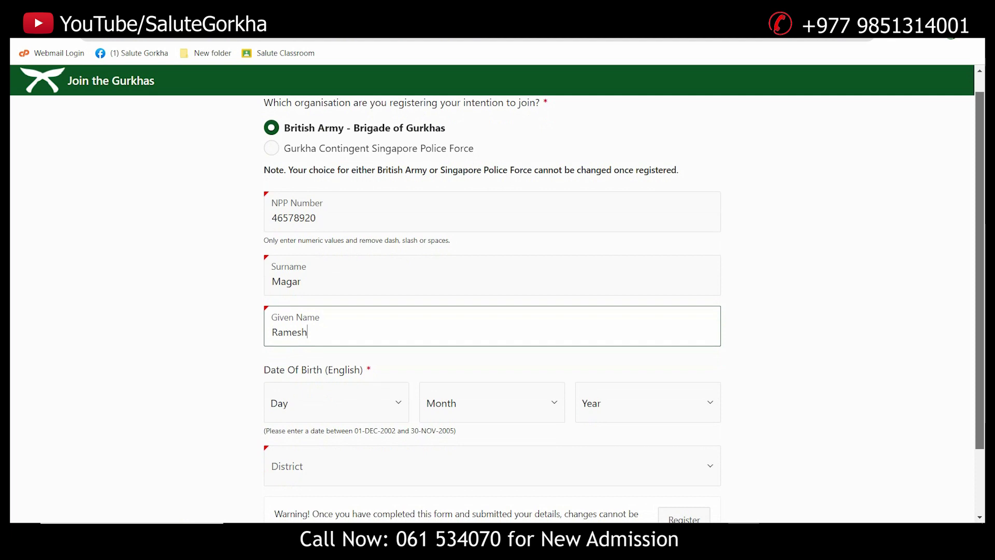
{"action": "scroll", "coordinate": [492, 311], "scroll_direction": "down", "scroll_amount": 3}
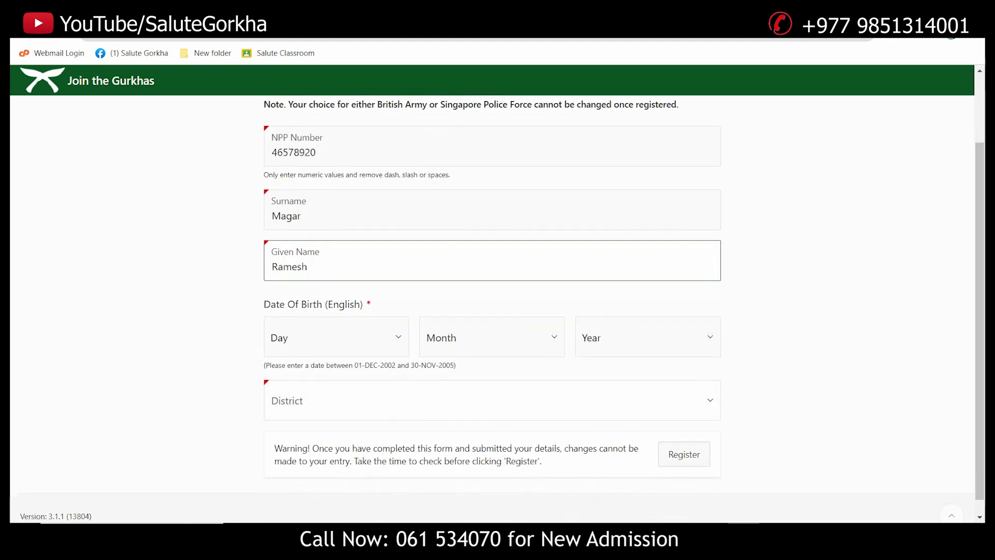
{"action": "left_click", "coordinate": [336, 337]}
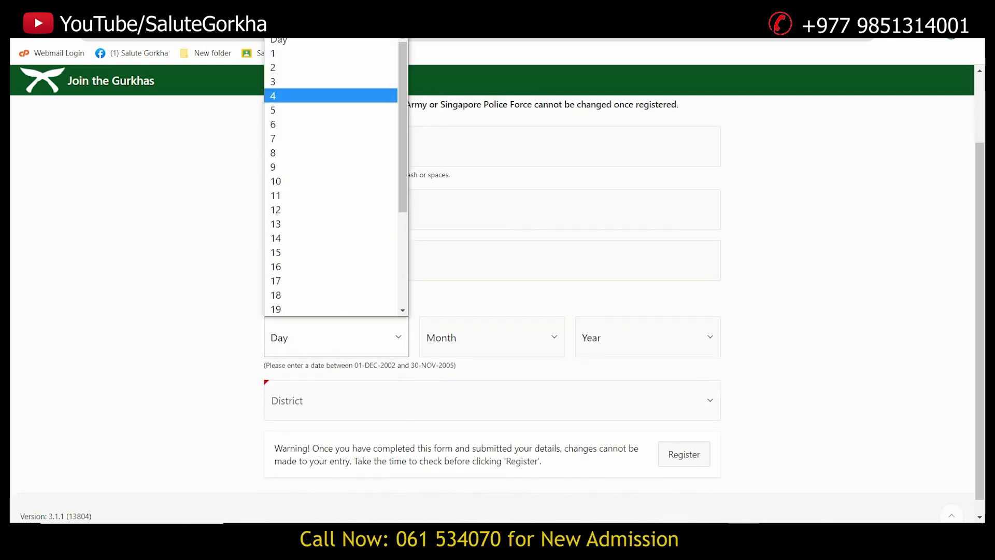
{"action": "left_click", "coordinate": [332, 53]}
{"action": "left_click", "coordinate": [491, 336]}
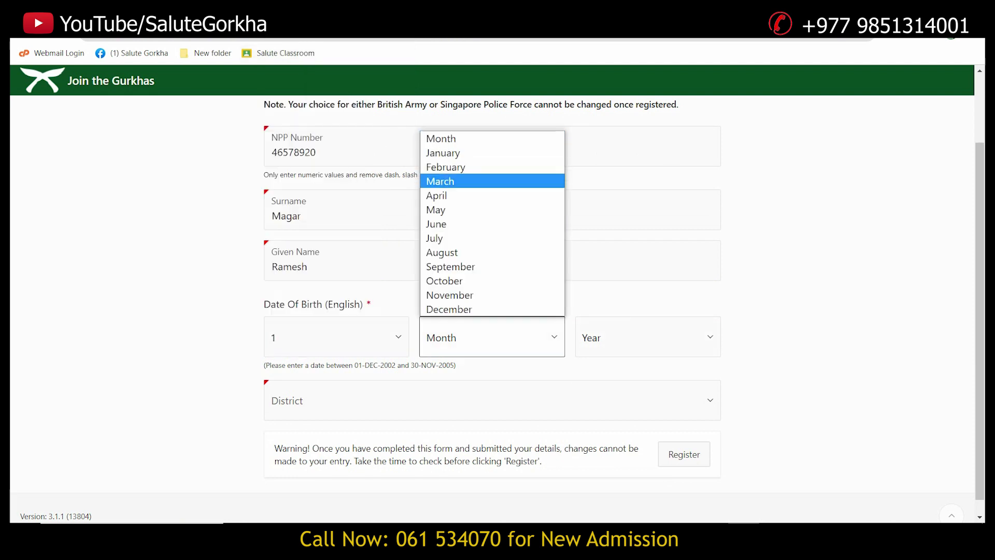
{"action": "left_click", "coordinate": [440, 181]}
{"action": "left_click", "coordinate": [648, 336]}
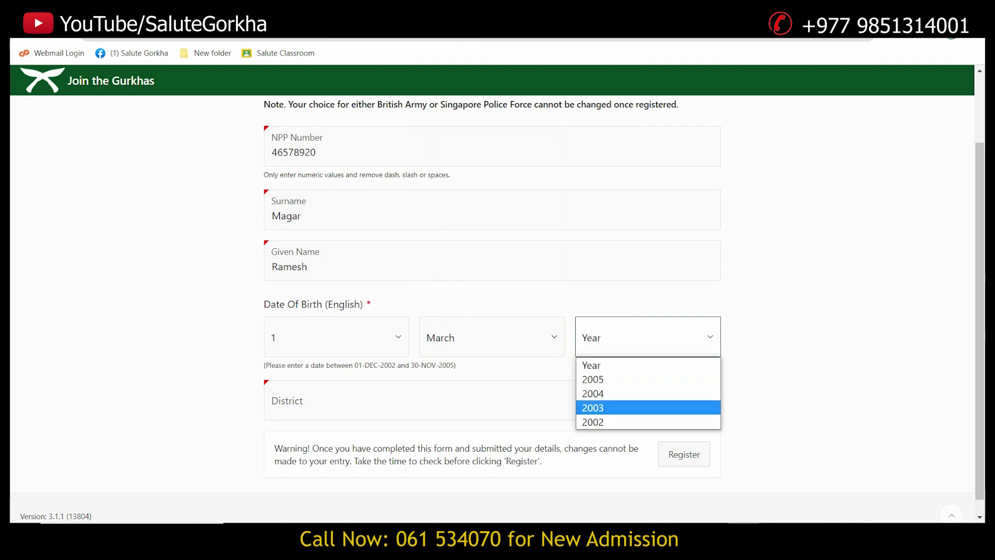
{"action": "left_click", "coordinate": [593, 408]}
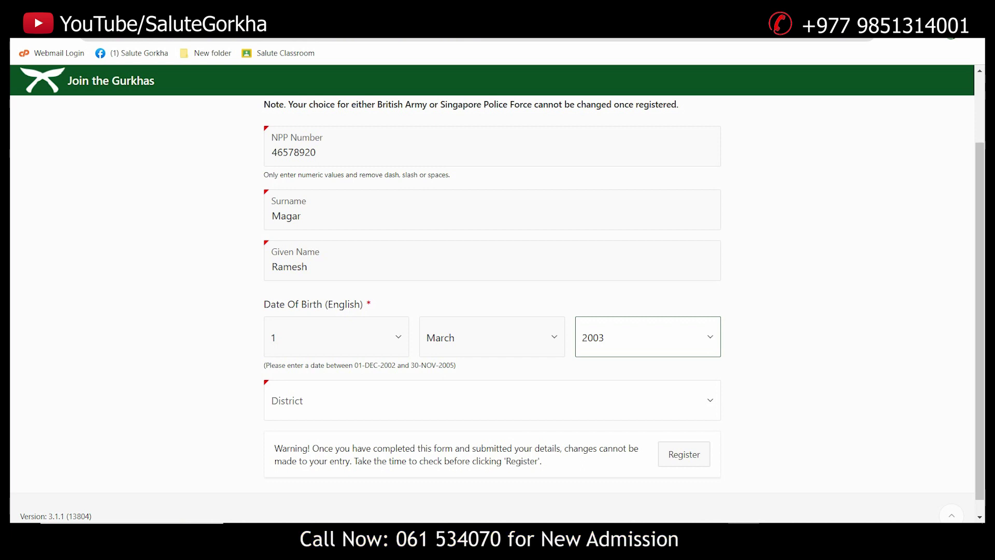
{"action": "double_click", "coordinate": [289, 266]}
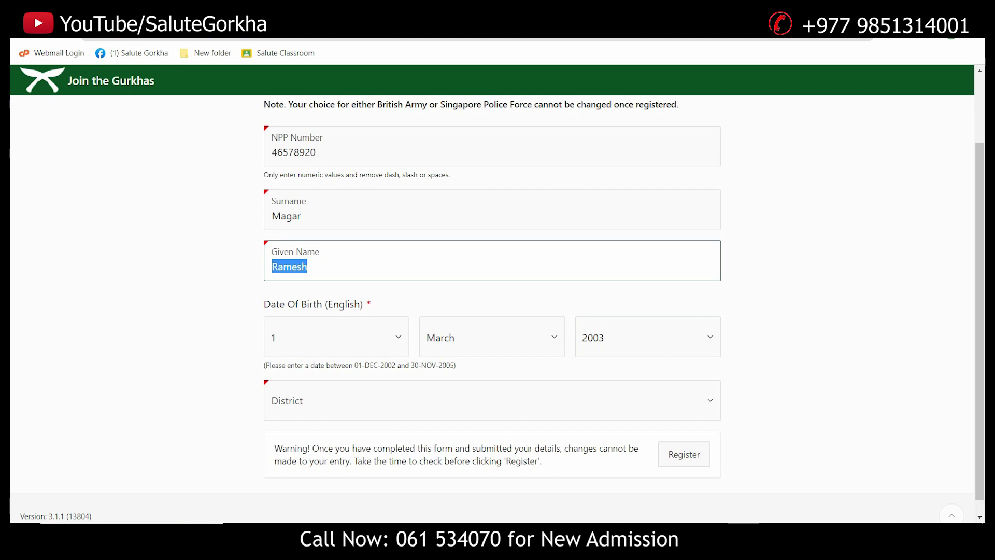
{"action": "left_click", "coordinate": [307, 266]}
Choose Tanahun in the District dropdown and close the list, keeping Tanahun selected
{"action": "left_click", "coordinate": [492, 400]}
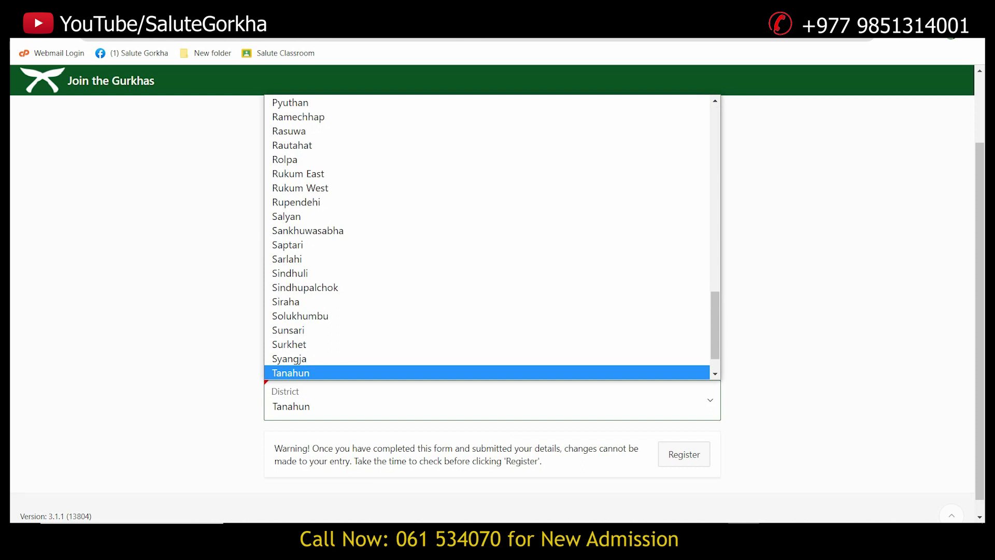
{"action": "key", "text": "Down"}
{"action": "key", "text": "Down"}
{"action": "key", "text": "Down"}
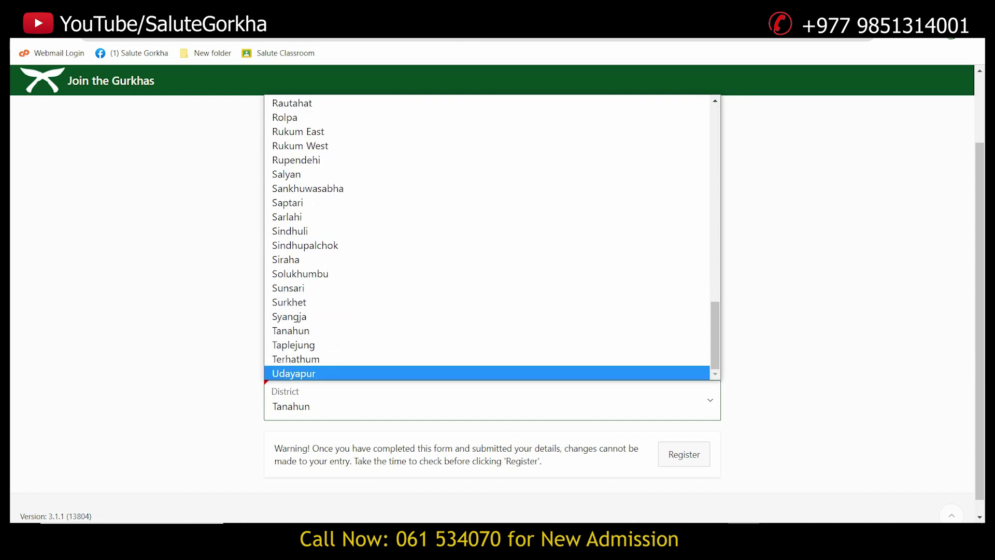
{"action": "key", "text": "Escape"}
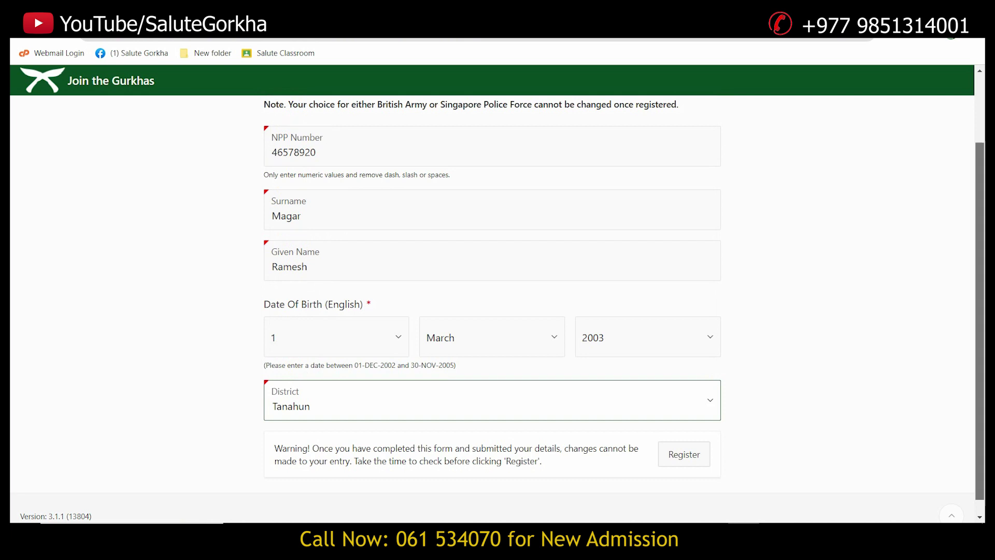
{"action": "scroll", "coordinate": [497, 311], "scroll_direction": "down", "scroll_amount": 1}
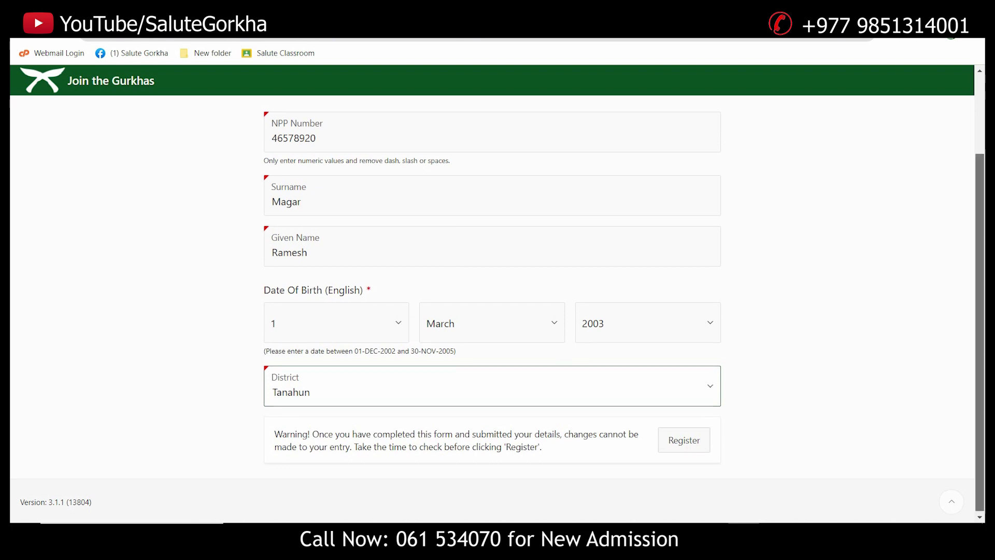
{"action": "scroll", "coordinate": [498, 300], "scroll_direction": "up", "scroll_amount": 2}
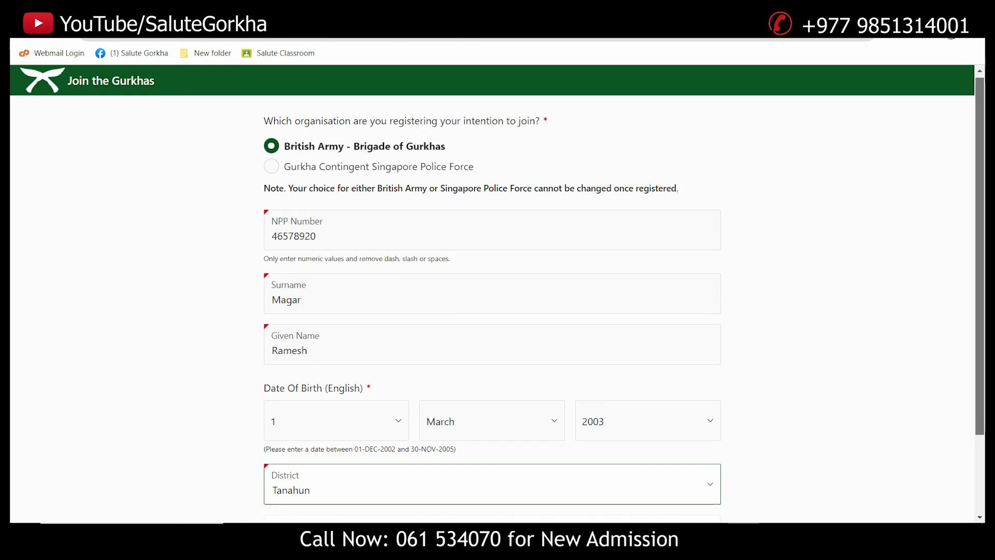
{"action": "scroll", "coordinate": [497, 311], "scroll_direction": "down", "scroll_amount": 1}
{"action": "scroll", "coordinate": [498, 311], "scroll_direction": "up", "scroll_amount": 1}
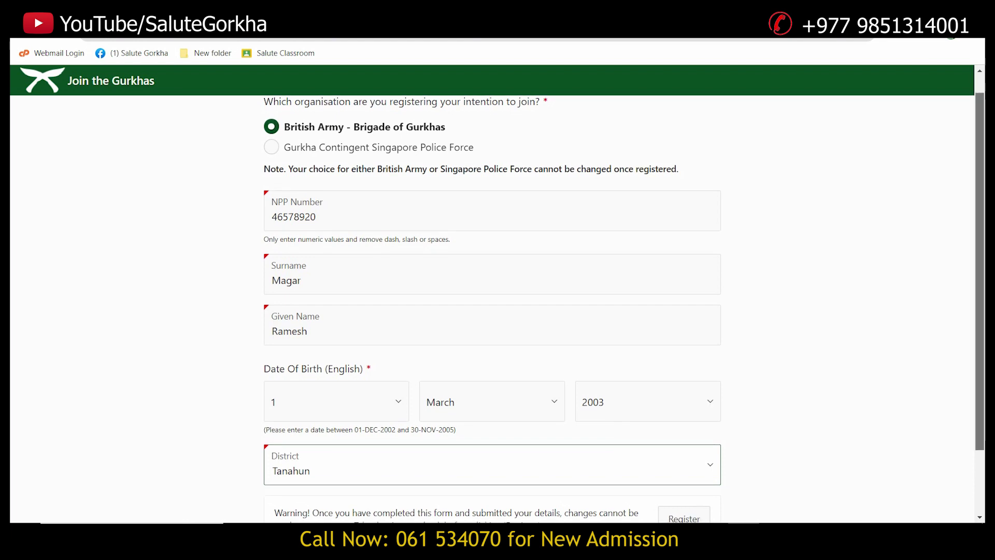
{"action": "scroll", "coordinate": [497, 311], "scroll_direction": "down", "scroll_amount": 1}
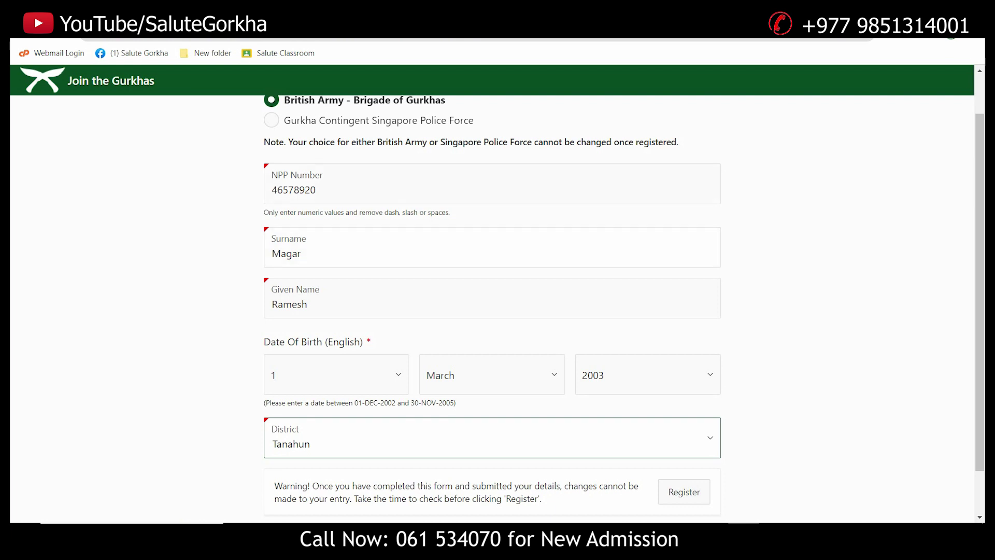
{"action": "left_click", "coordinate": [300, 254]}
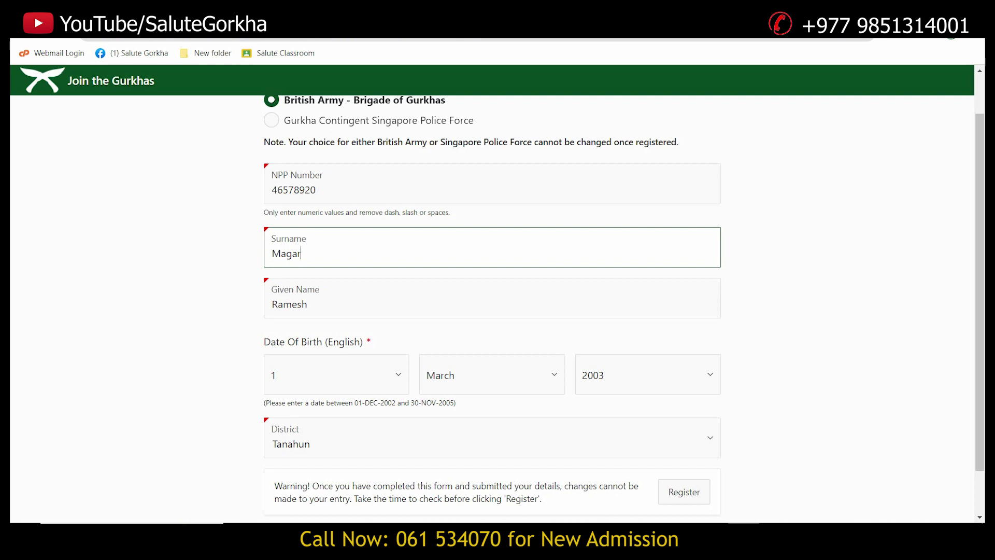
{"action": "left_click", "coordinate": [307, 304]}
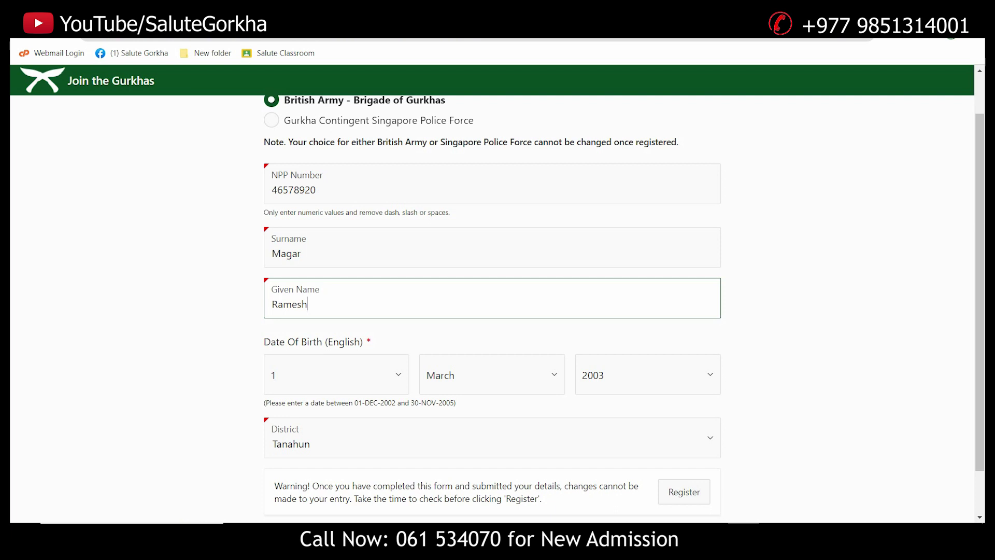
{"action": "scroll", "coordinate": [492, 306], "scroll_direction": "down", "scroll_amount": 1}
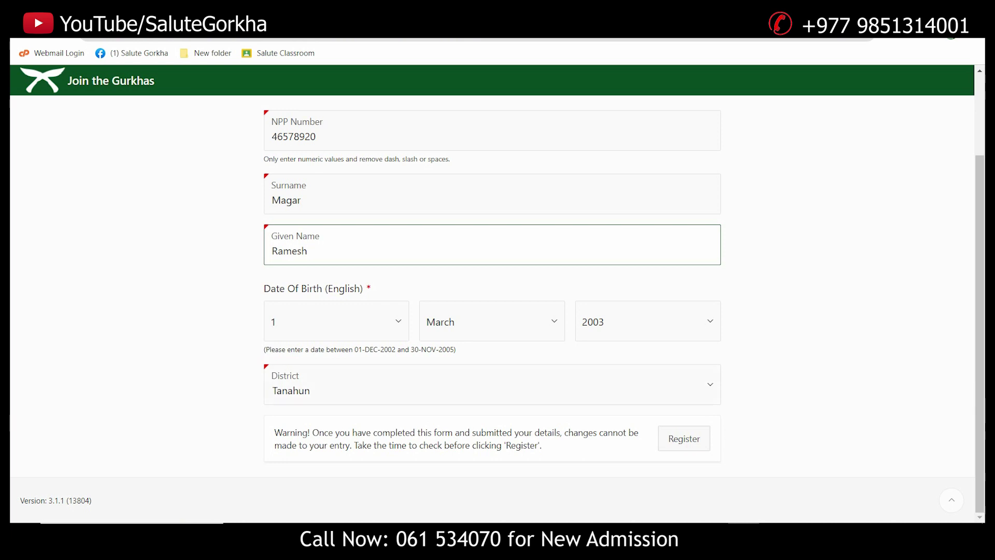
Submit the form with Register, then select the SUCCESS message and its registration number
{"action": "left_click", "coordinate": [685, 439]}
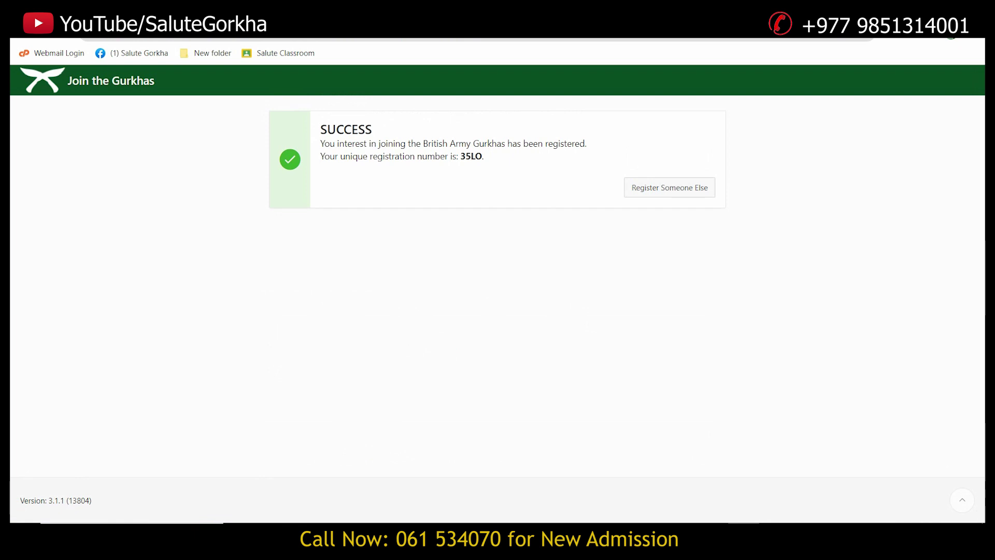
{"action": "left_click_drag", "start_coordinate": [320, 129], "coordinate": [483, 156]}
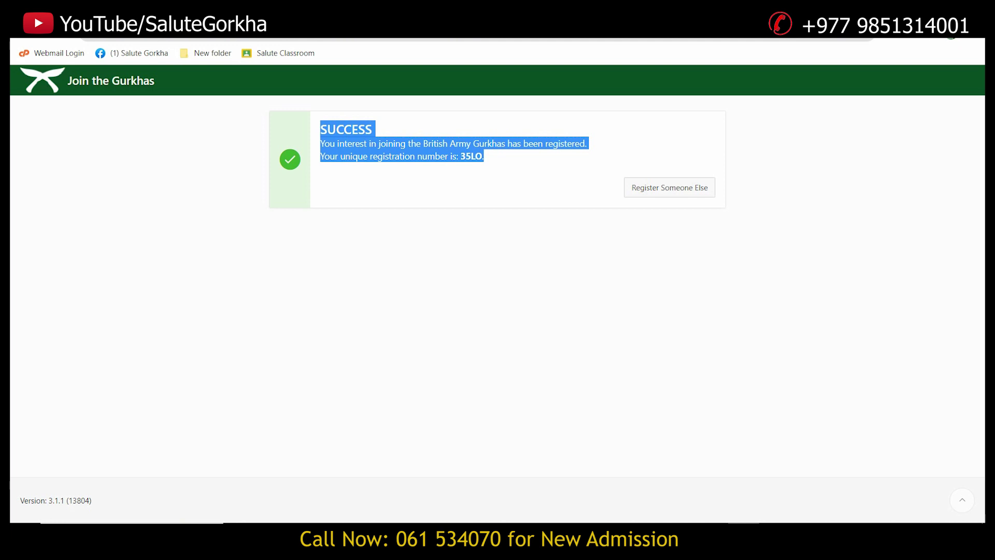